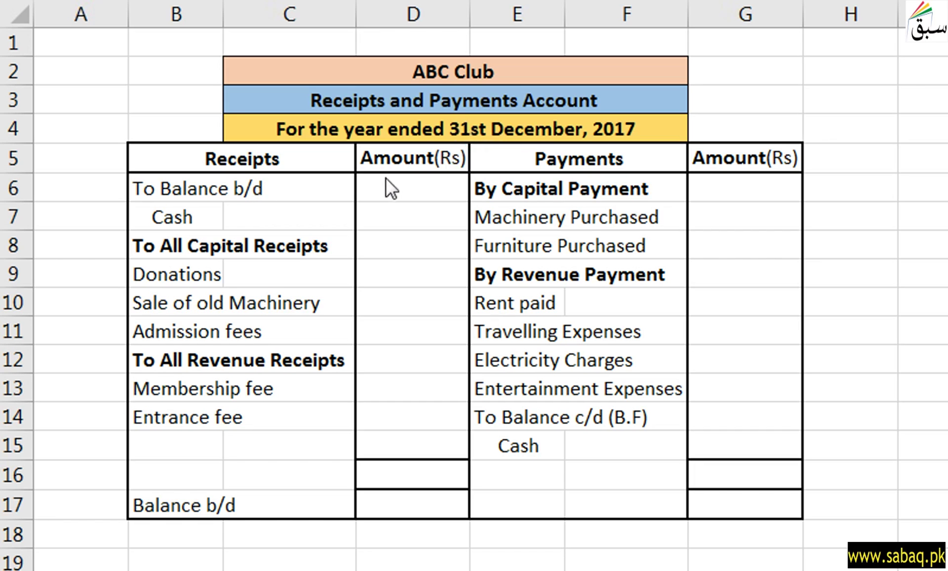
# Enter the 150,000 opening balance as the To Balance b/d amount in D6
pyautogui.click(416, 188)
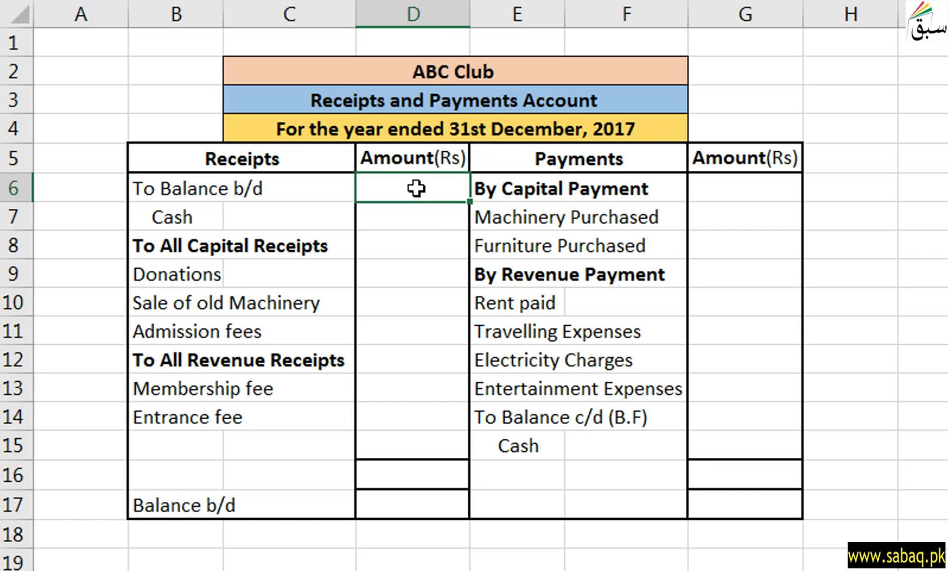
pyautogui.write('150,000')
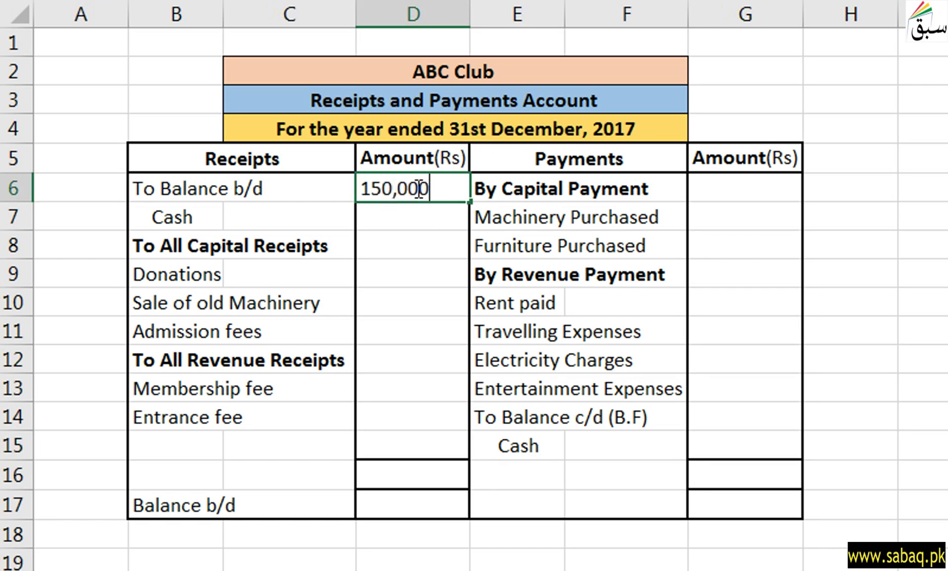
pyautogui.click(430, 264)
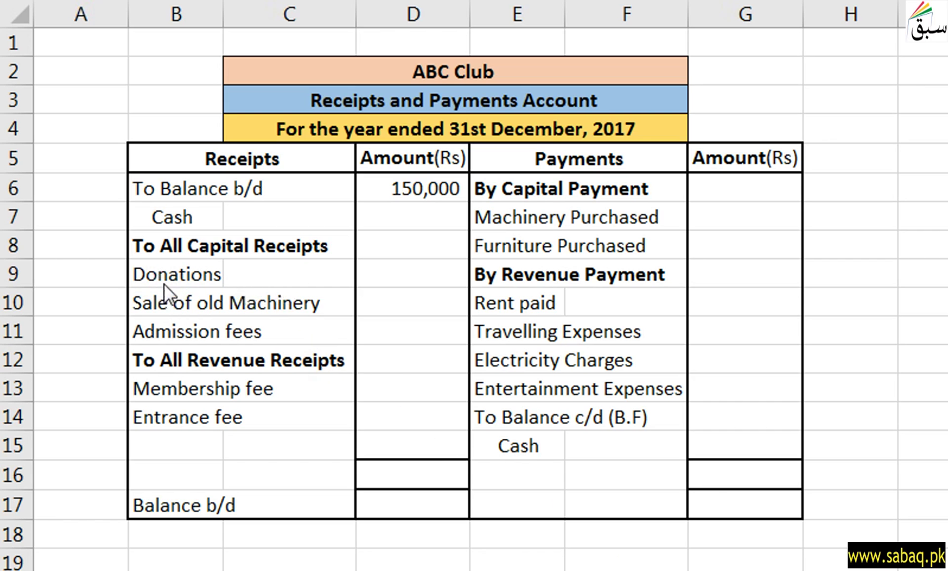
# Enter Donations 100,000 in D9 and Sale of old Machinery 200,000 in D10
pyautogui.click(433, 274)
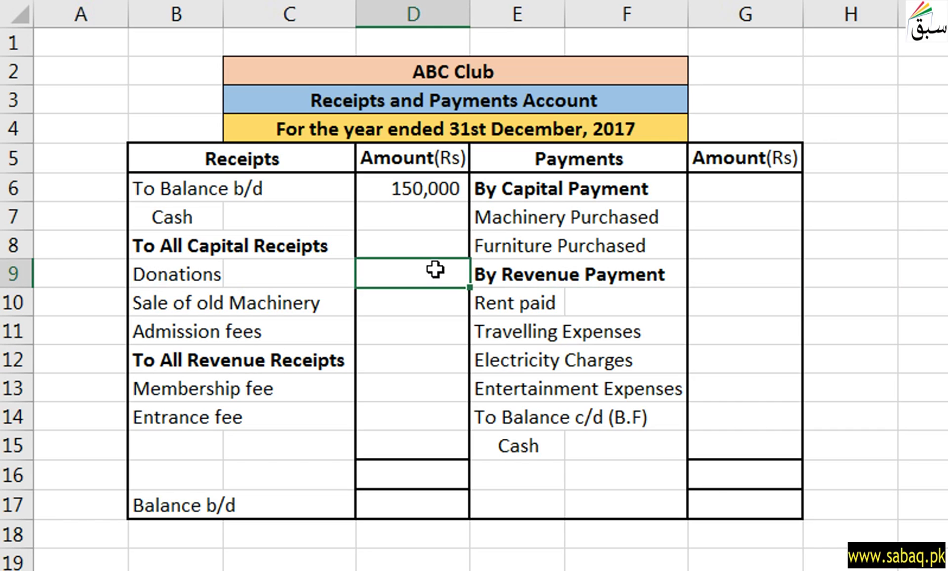
pyautogui.write('100000')
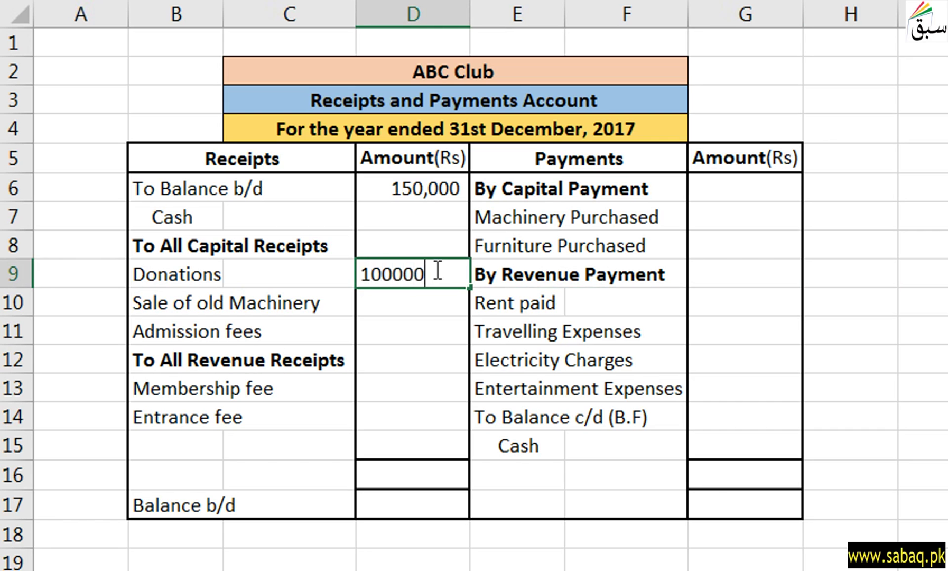
pyautogui.press('Return')
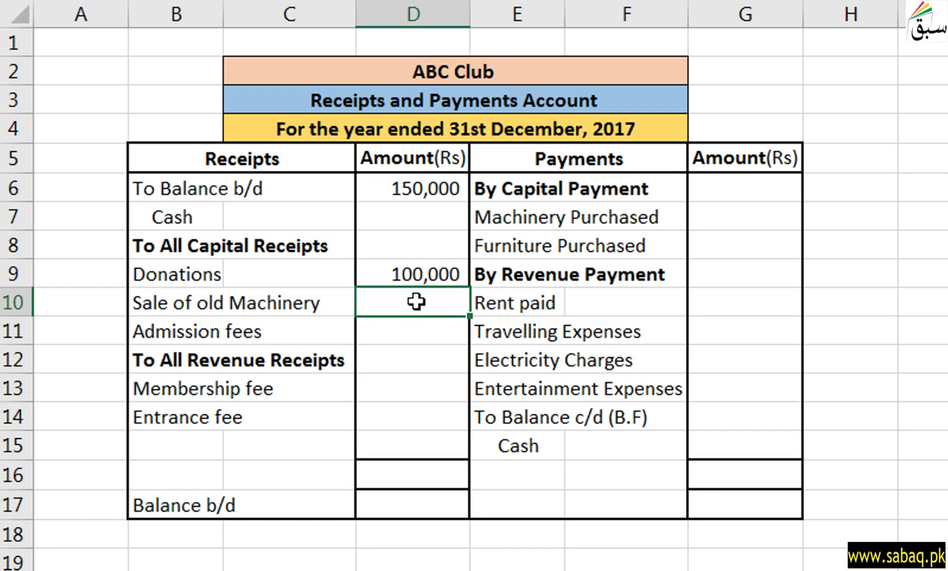
pyautogui.write('200,000')
pyautogui.click(458, 355)
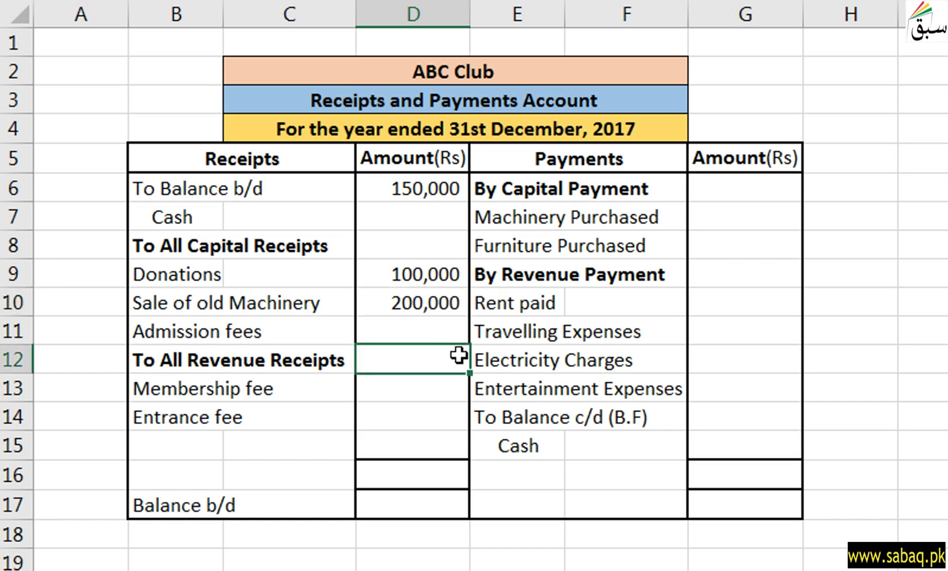
pyautogui.click(423, 307)
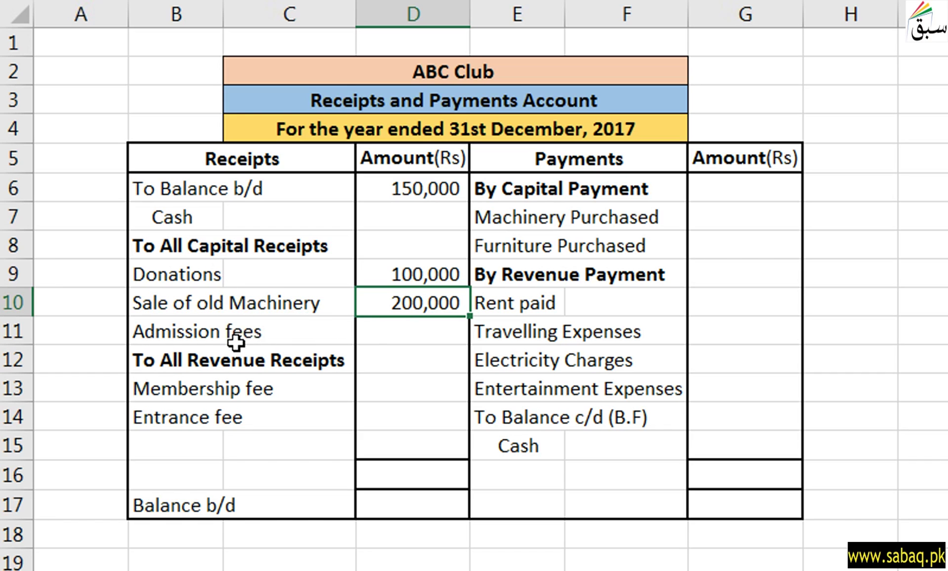
# Enter 70,000 as the Admission fees amount in D11
pyautogui.click(399, 334)
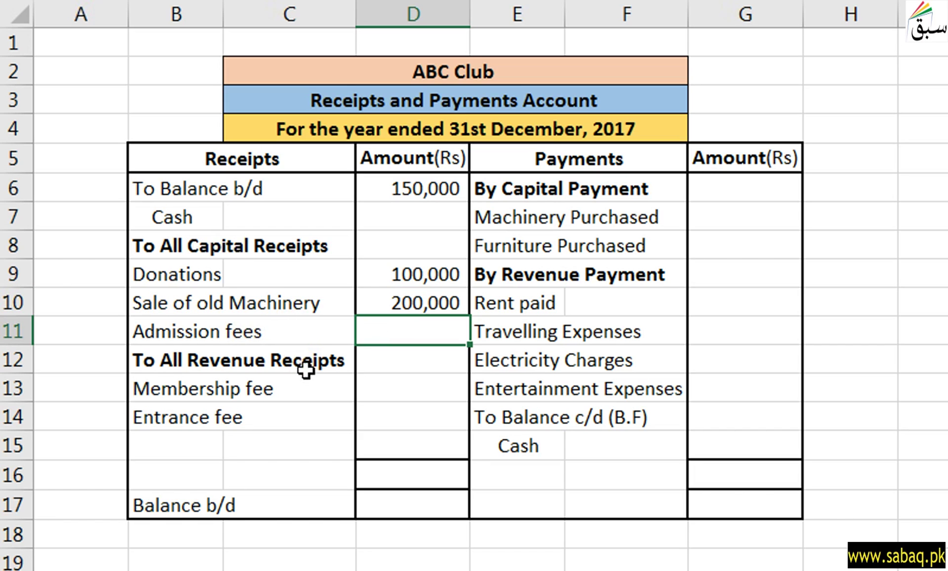
pyautogui.write('70000')
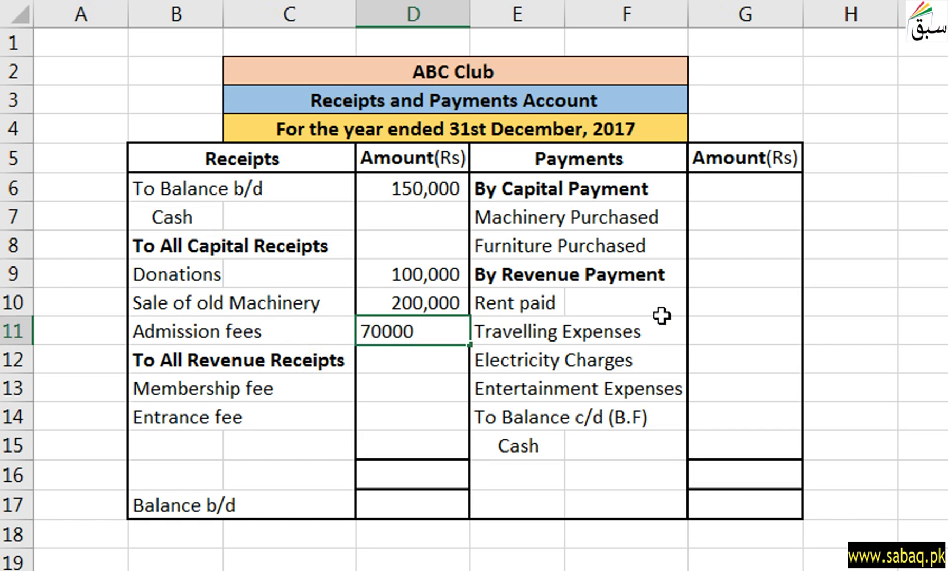
pyautogui.click(475, 389)
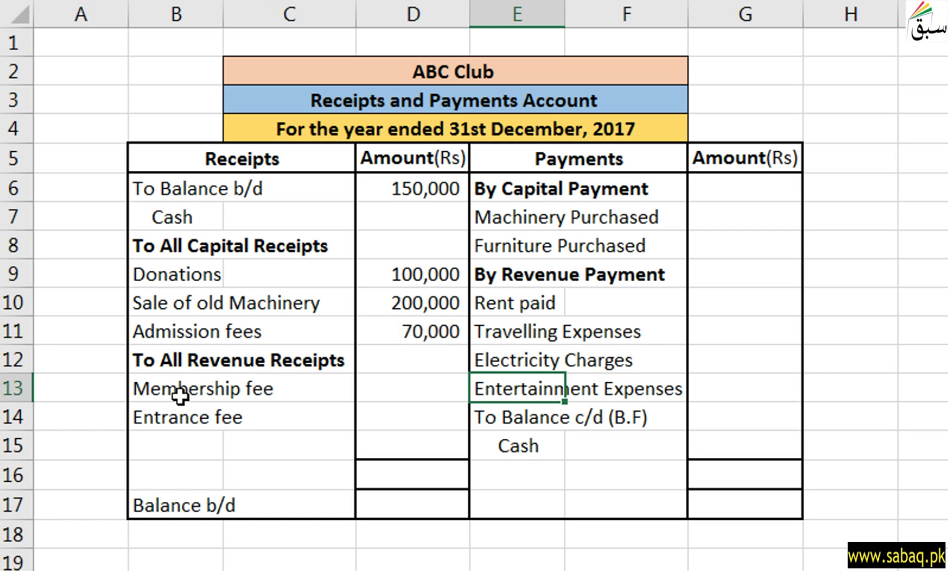
pyautogui.click(395, 392)
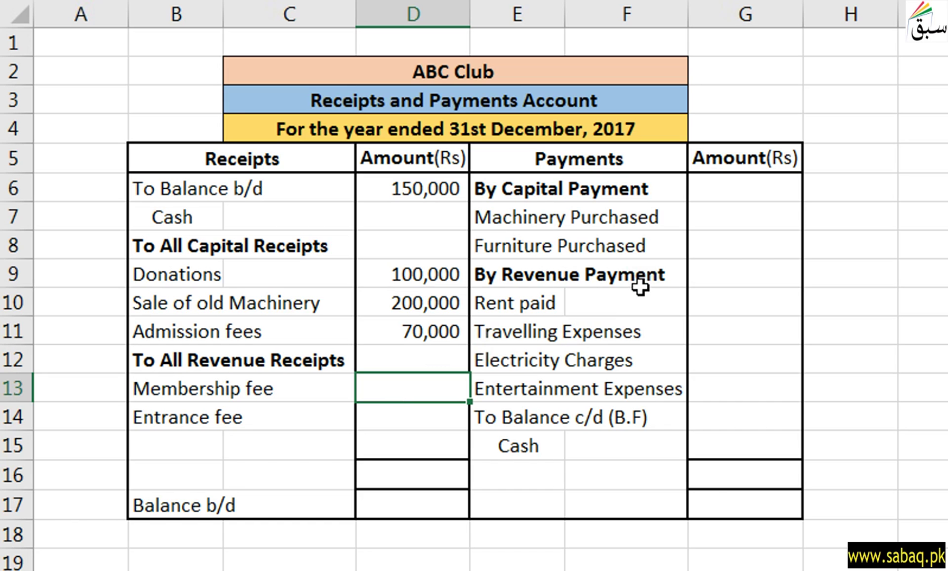
# Enter Membership fee 500,000 and Entrance fee 80,000 in the receipts amount column
pyautogui.write('500,000')
pyautogui.click(580, 333)
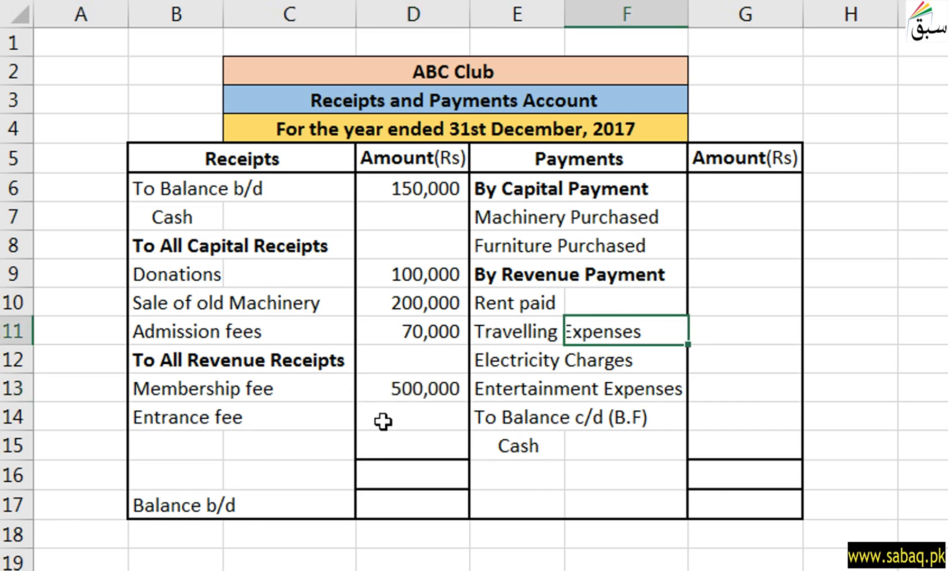
pyautogui.click(417, 389)
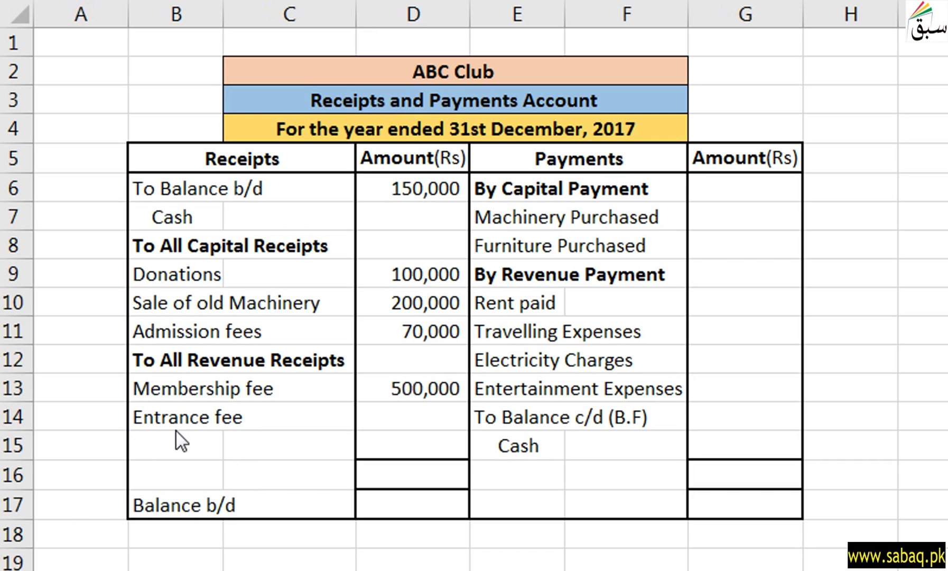
pyautogui.click(437, 415)
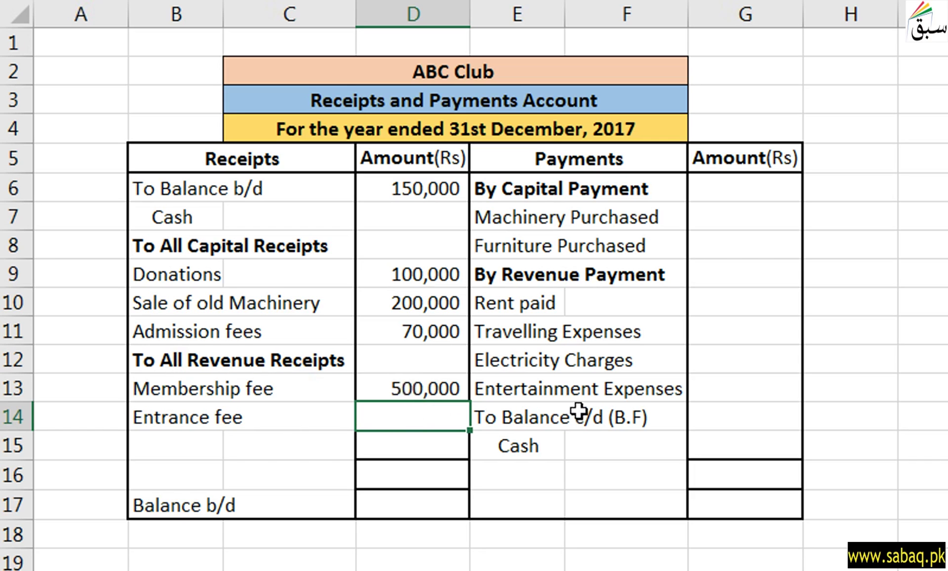
pyautogui.write('80000')
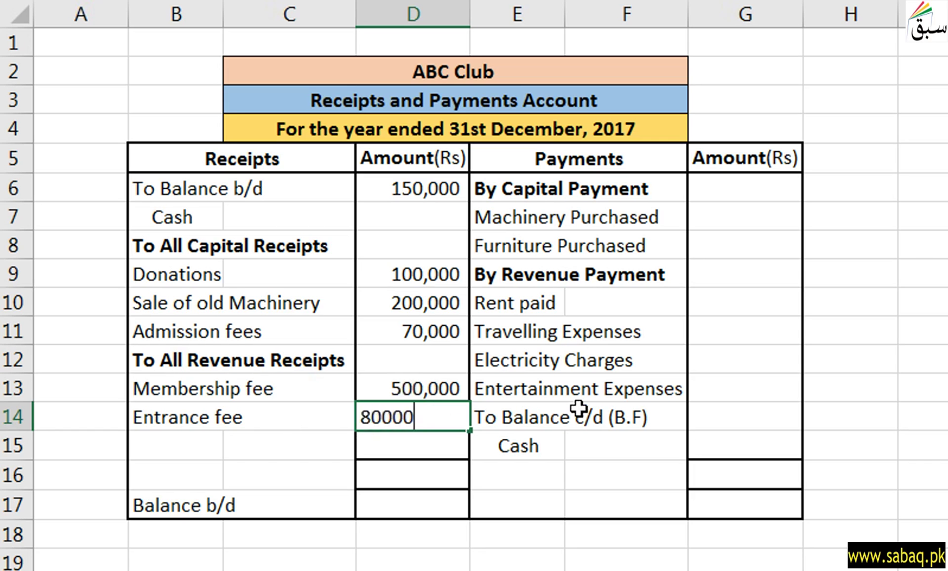
pyautogui.click(601, 392)
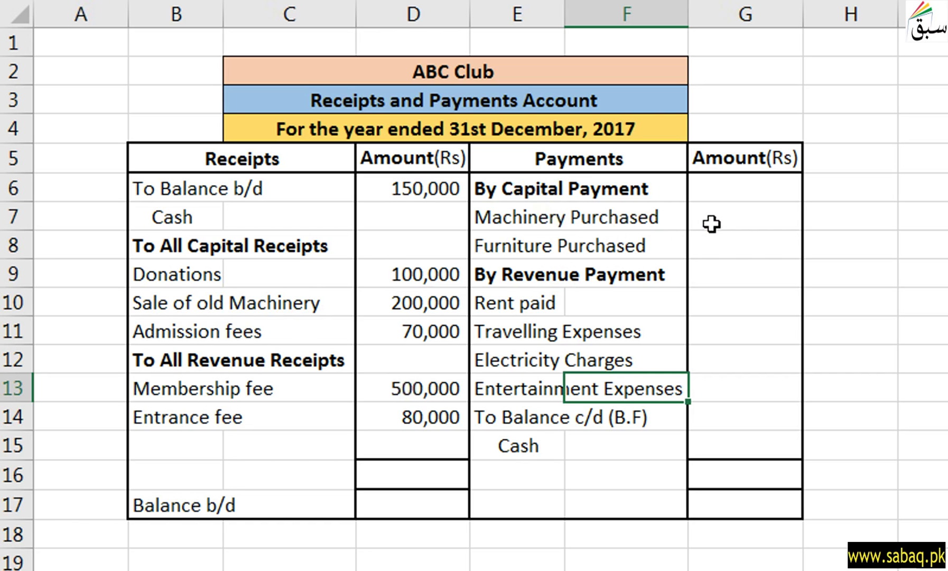
# Enter Machinery Purchased 500,000 in G7 and Furniture Purchased 200,000 in G8
pyautogui.click(731, 224)
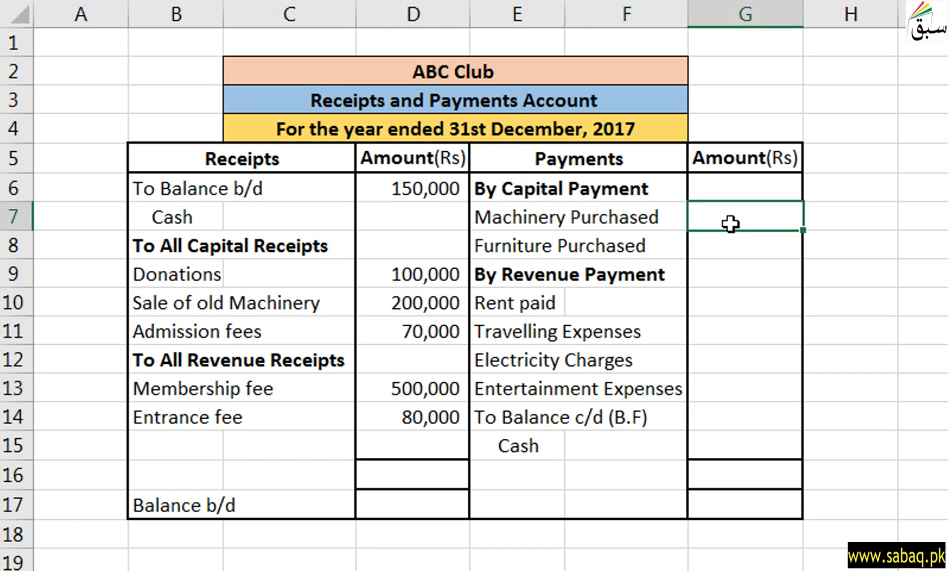
pyautogui.write('500000')
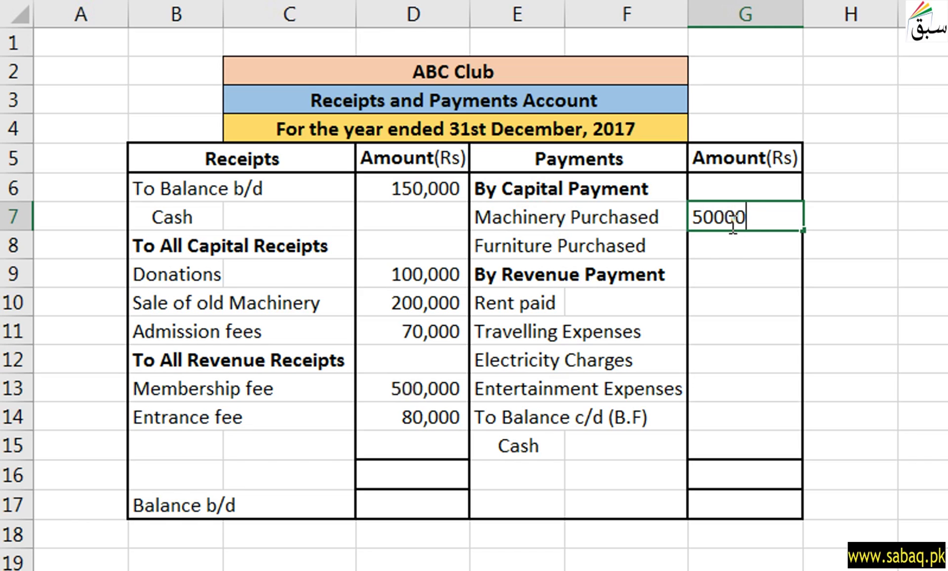
pyautogui.click(706, 281)
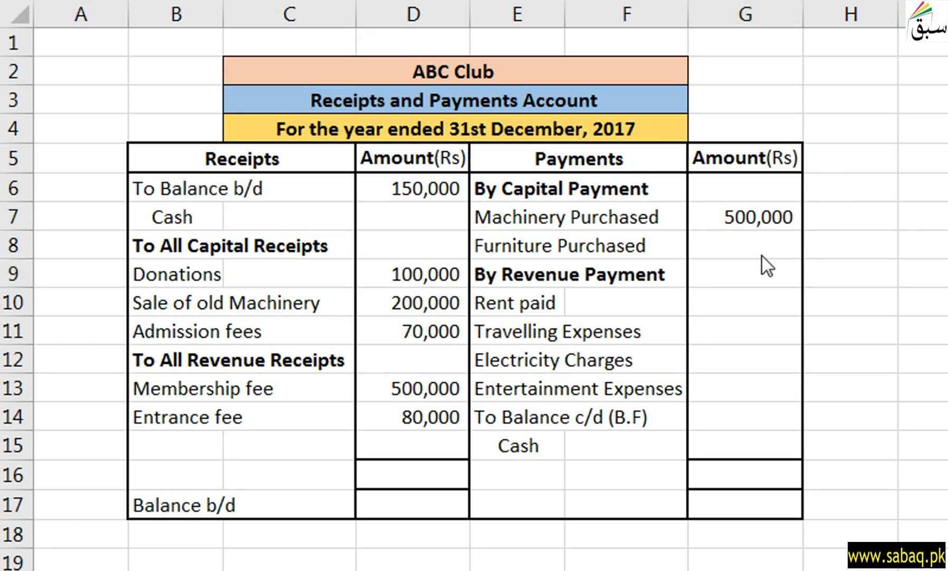
pyautogui.doubleClick(768, 244)
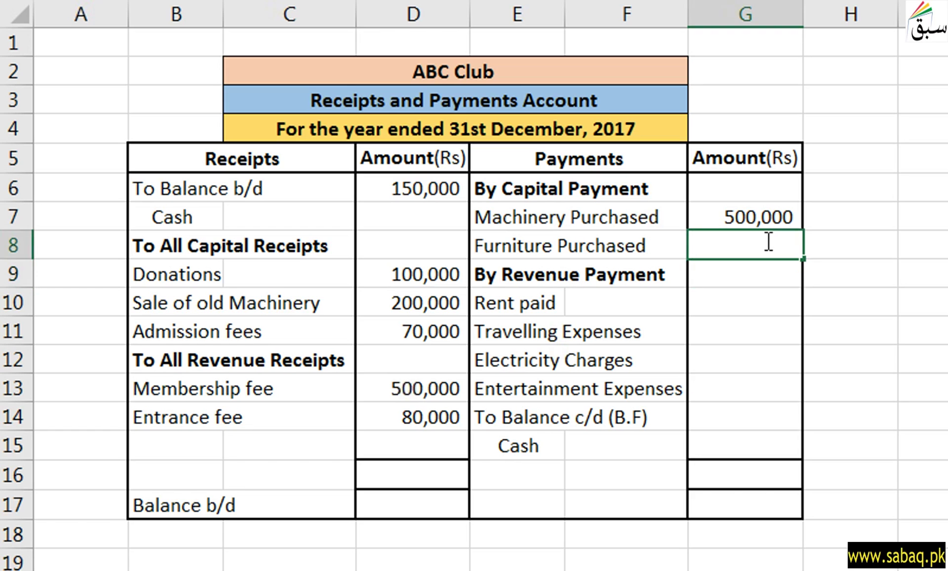
pyautogui.write('200,000')
pyautogui.click(730, 299)
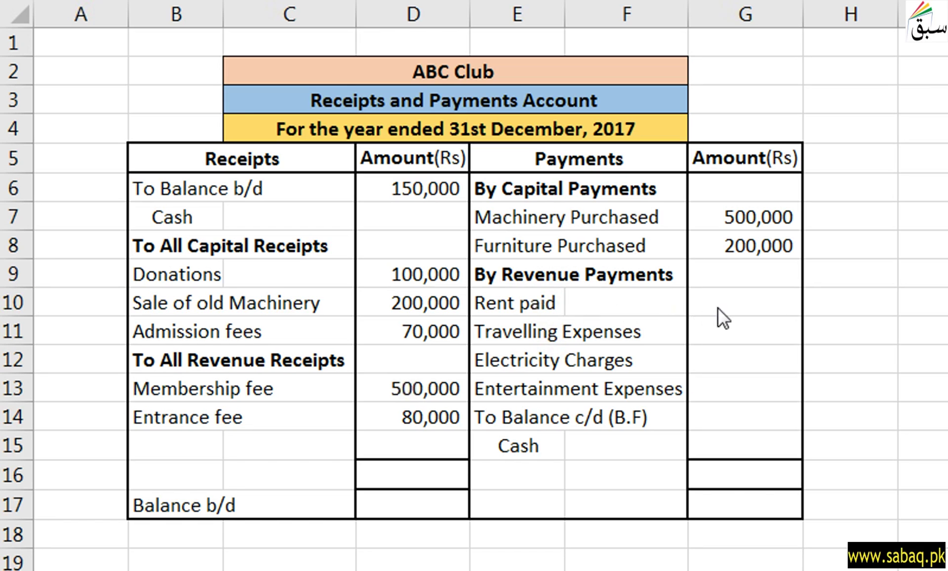
pyautogui.hotkey('alt', 'Tab')
# Enter Rent paid 80,000 in G10 and Travelling Expenses 65,000 in G11
pyautogui.click(738, 304)
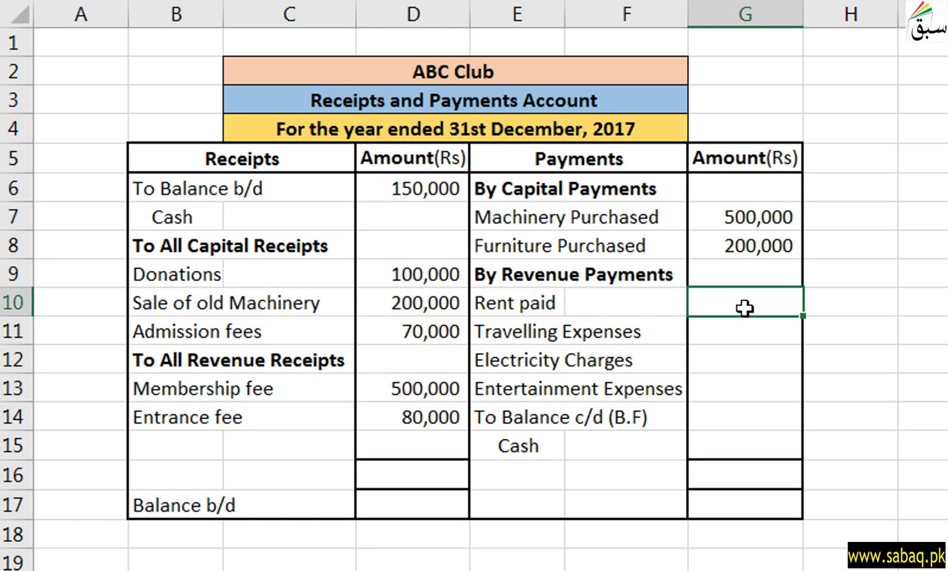
pyautogui.write('80000')
pyautogui.press('Return')
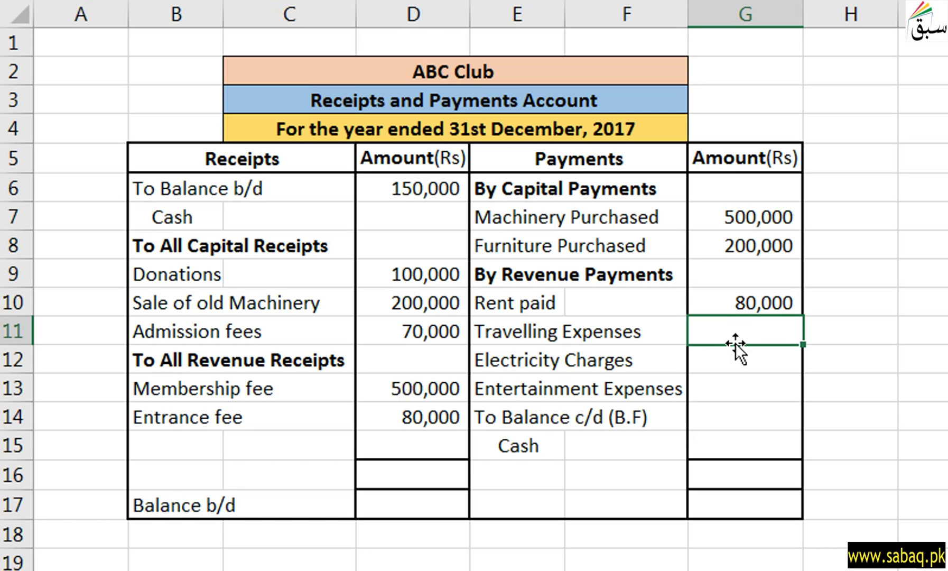
pyautogui.write('65')
pyautogui.write('000')
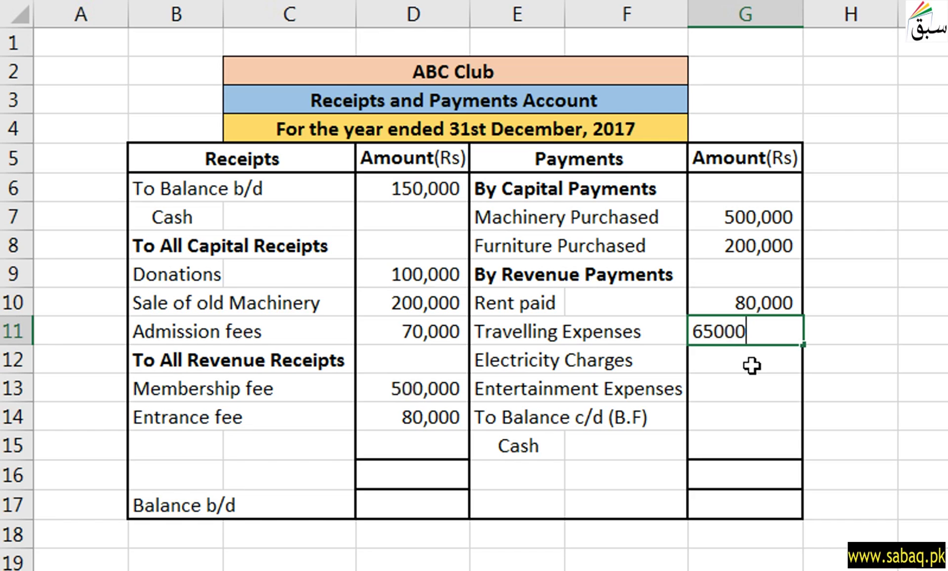
pyautogui.press('Return')
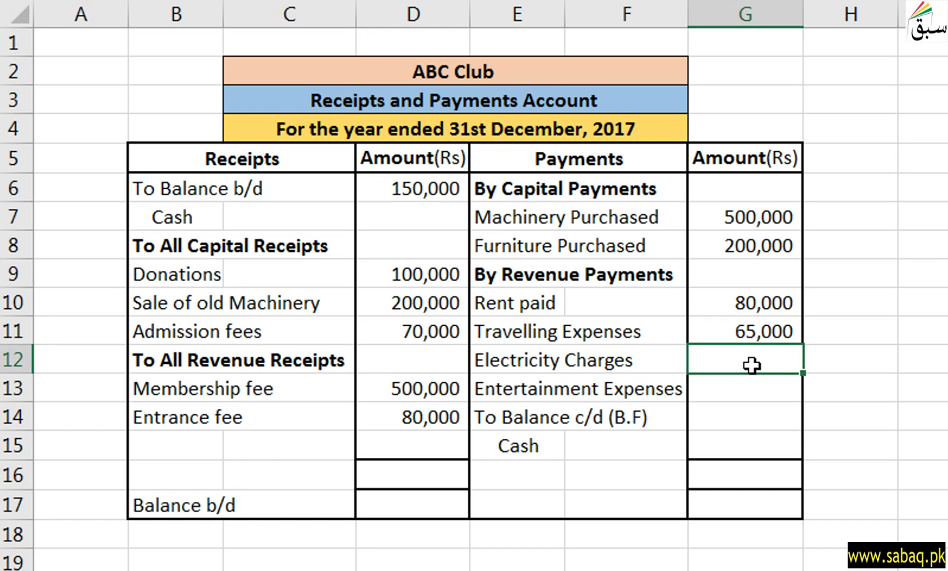
# Enter Electricity Charges 60,000 in G12 and Entertainment Expenses 65,000 in G13
pyautogui.click(586, 562)
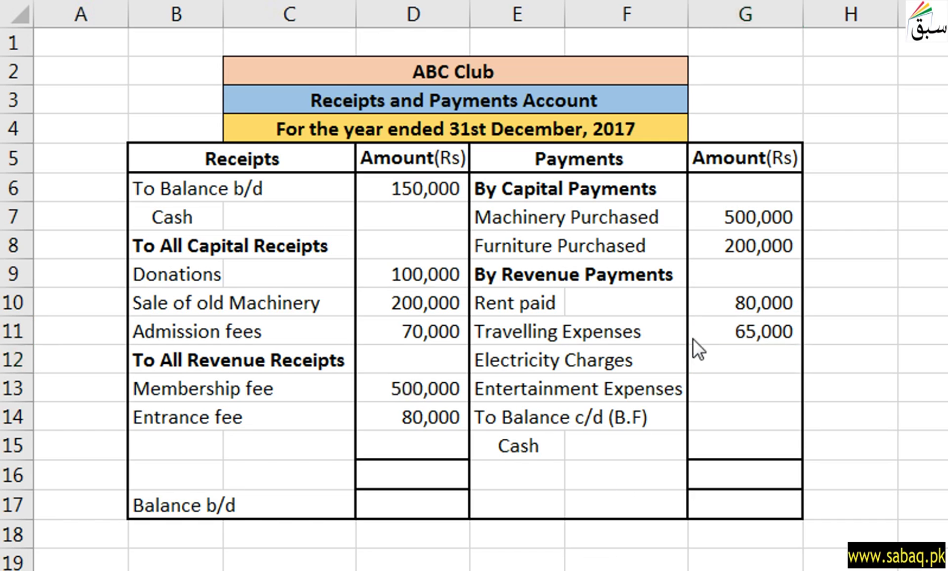
pyautogui.click(742, 358)
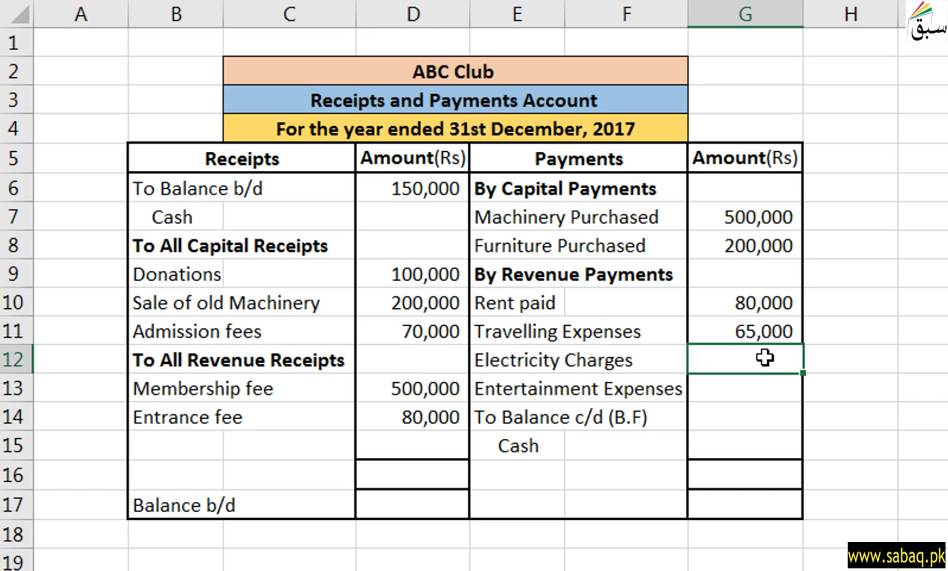
pyautogui.write('60,')
pyautogui.write('0000')
pyautogui.click(678, 412)
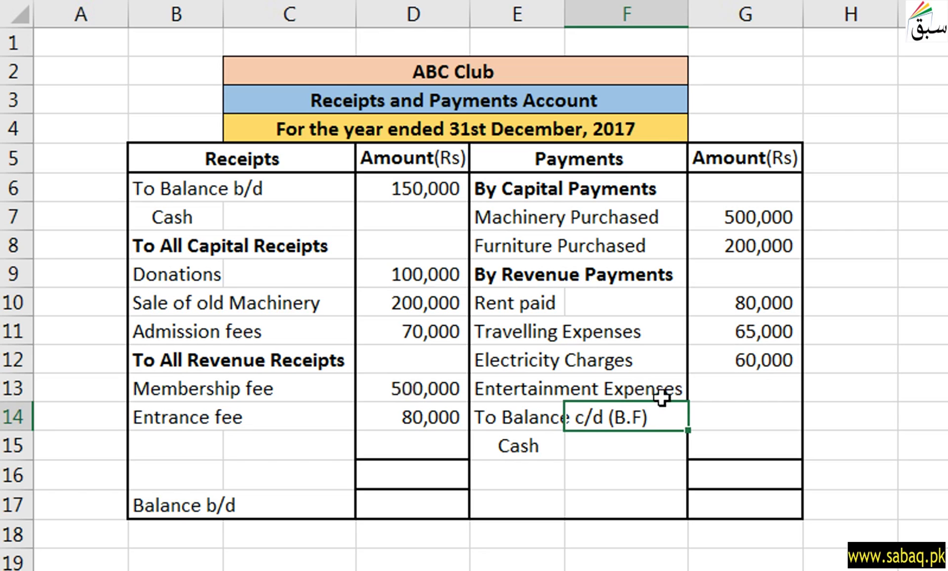
pyautogui.click(743, 391)
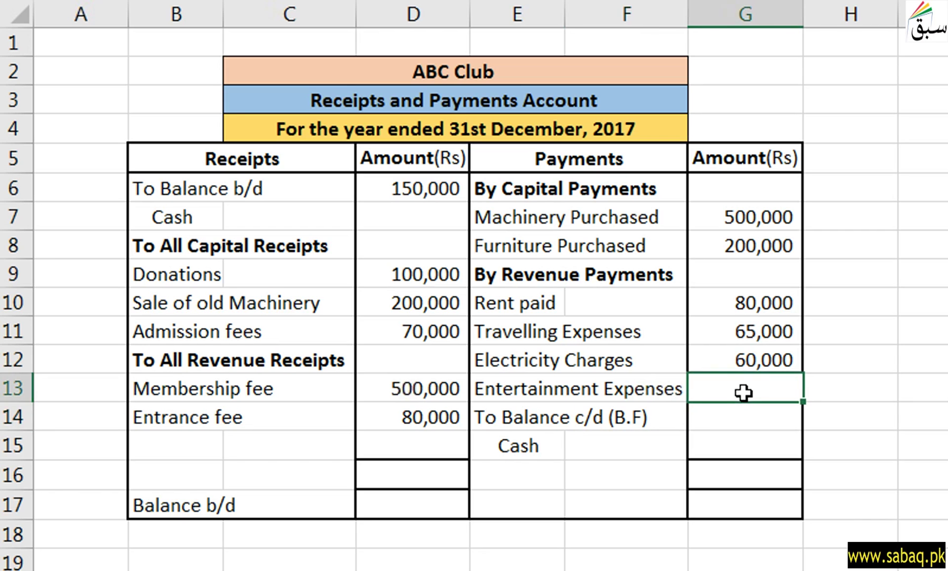
pyautogui.write('65000')
pyautogui.press('Return')
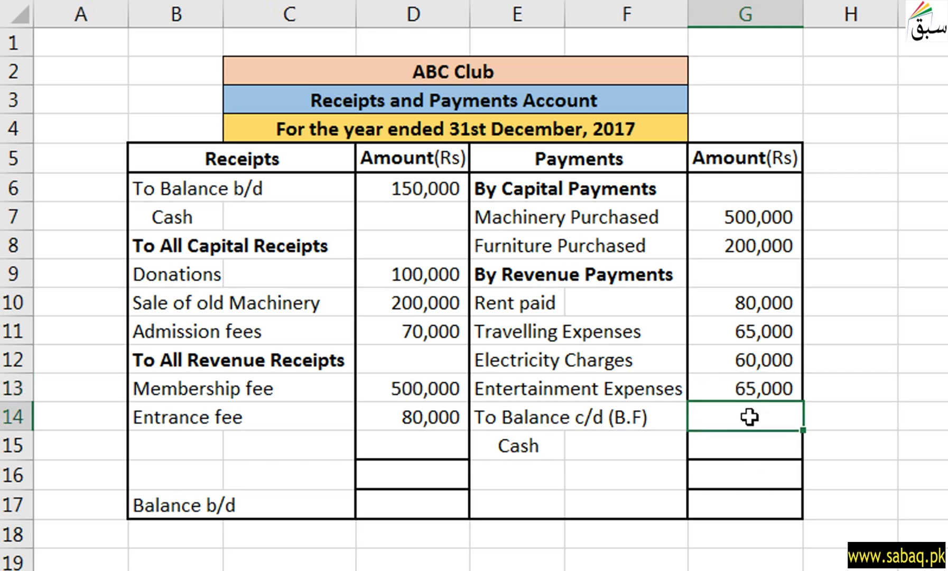